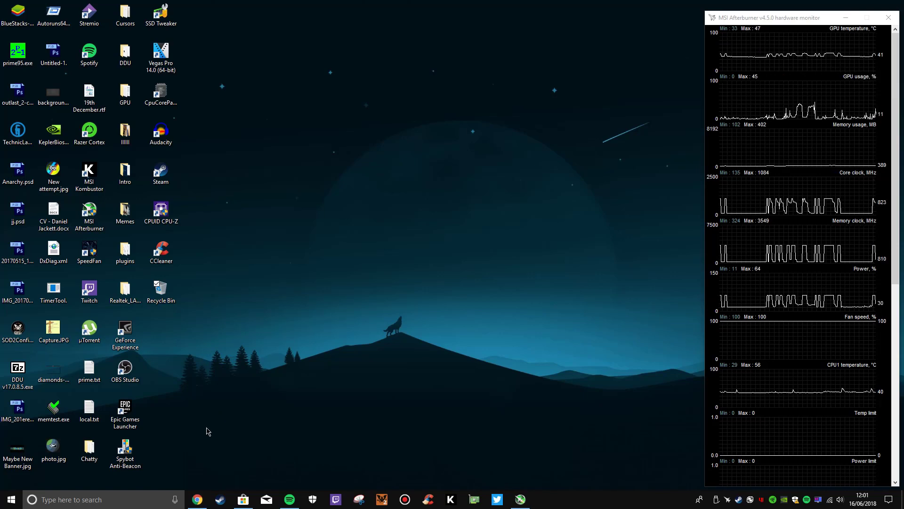
Step: Switch to Chrome, show the files of the State of Decay 2 Configuration Tool mod and dismiss the AdBlock message
click(197, 499)
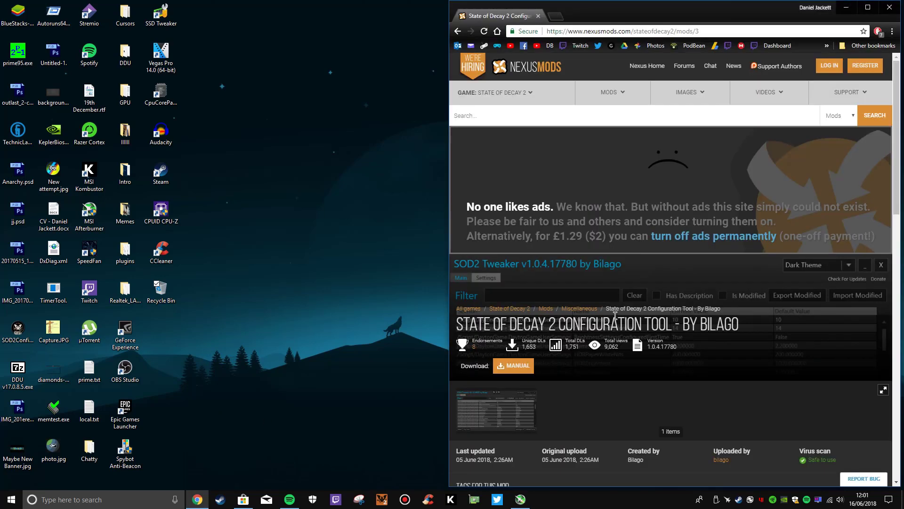
scroll(615, 316, down, 3)
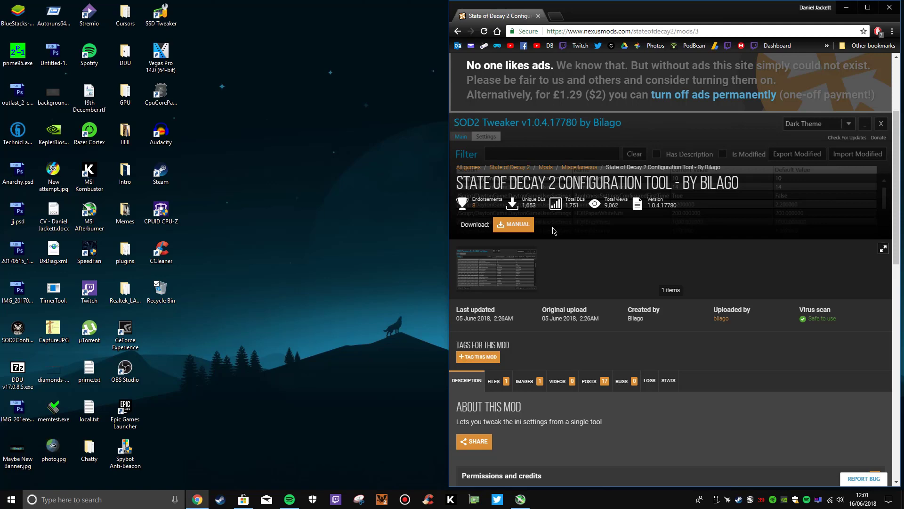
scroll(554, 231, up, 3)
scroll(562, 119, down, 4)
scroll(510, 212, down, 1)
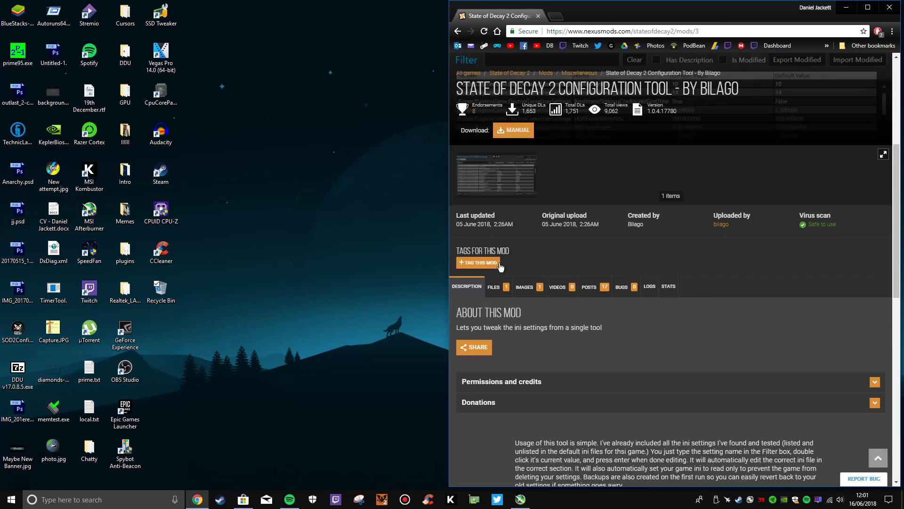
click(503, 290)
scroll(631, 314, down, 2)
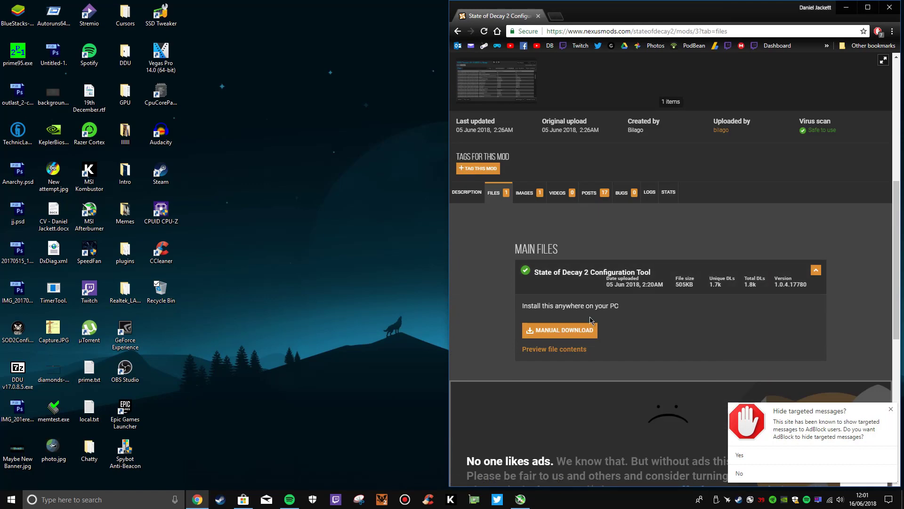
click(892, 410)
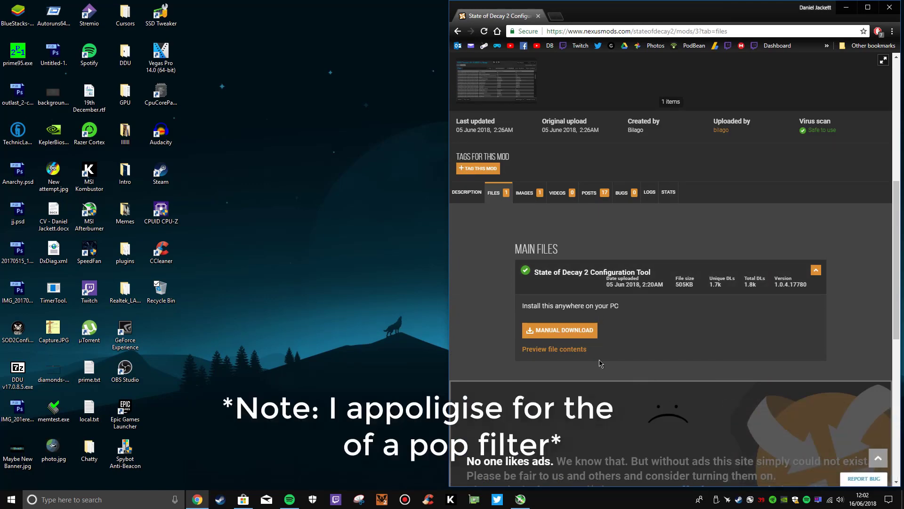
Step: Log in to Nexus Mods and manually download State of Decay 2 Configuration Tool-3-1-0-4-17780.zip into Browser Downloads
click(557, 331)
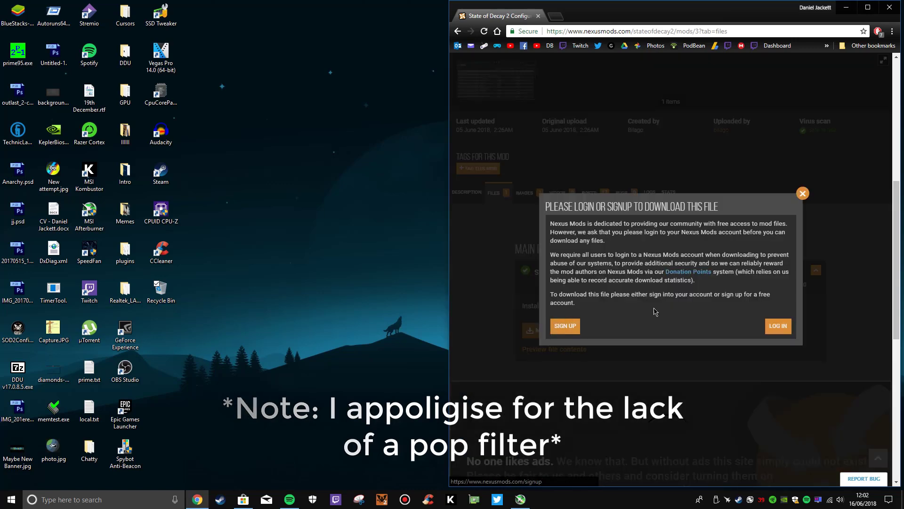
click(777, 327)
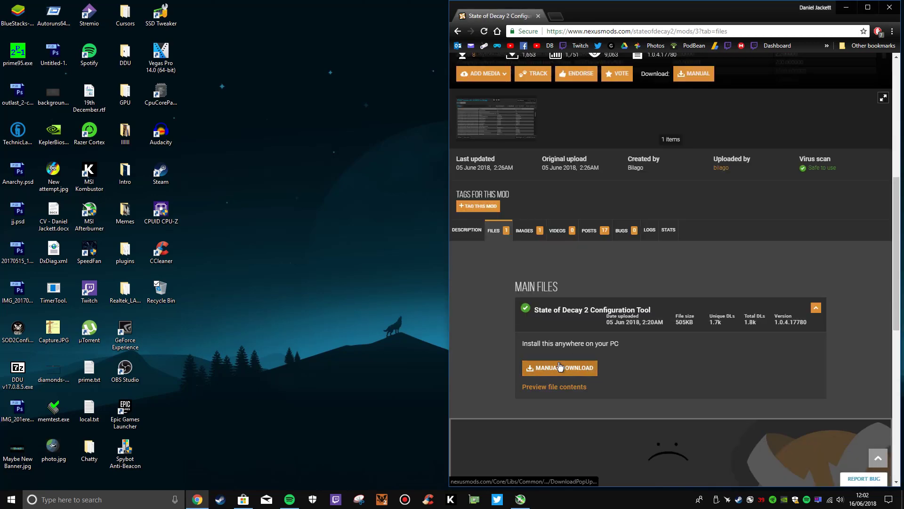
click(570, 368)
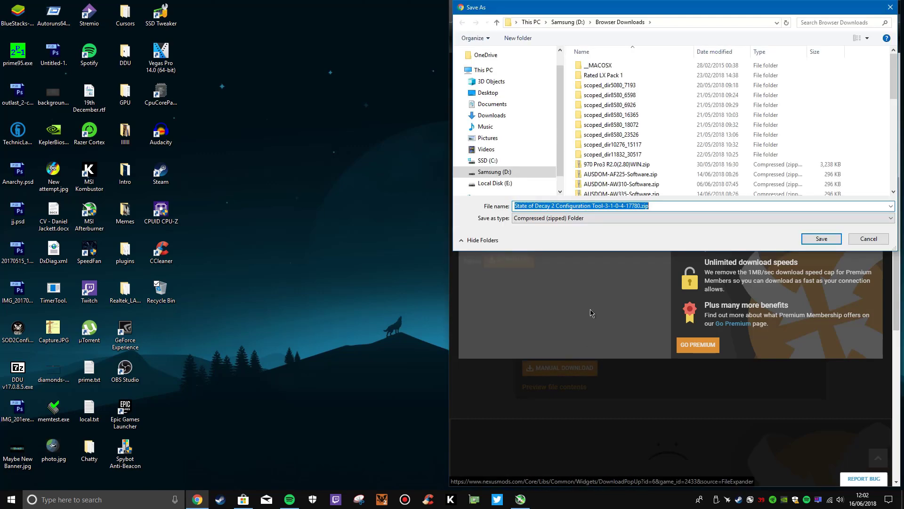
click(804, 240)
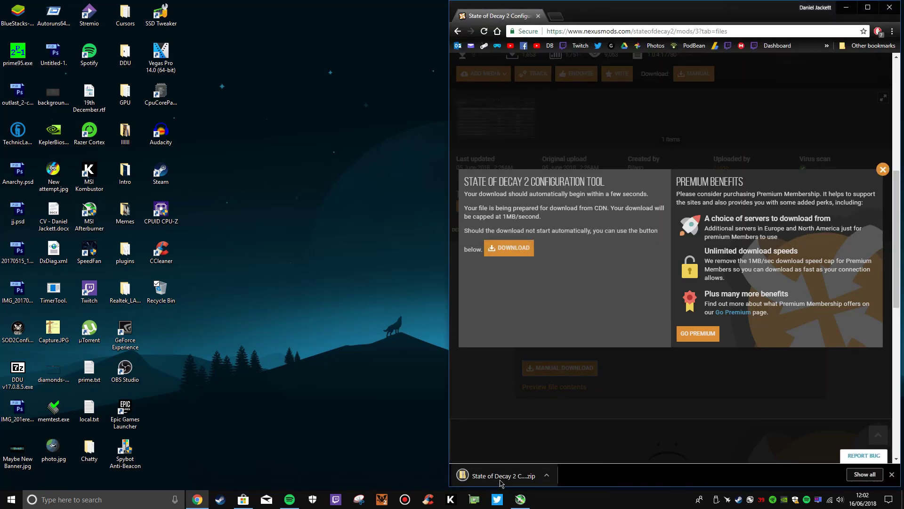
Step: Open the downloaded archive, copy SOD2ConfigurationTool.exe to the desktop and close the archive window
click(501, 481)
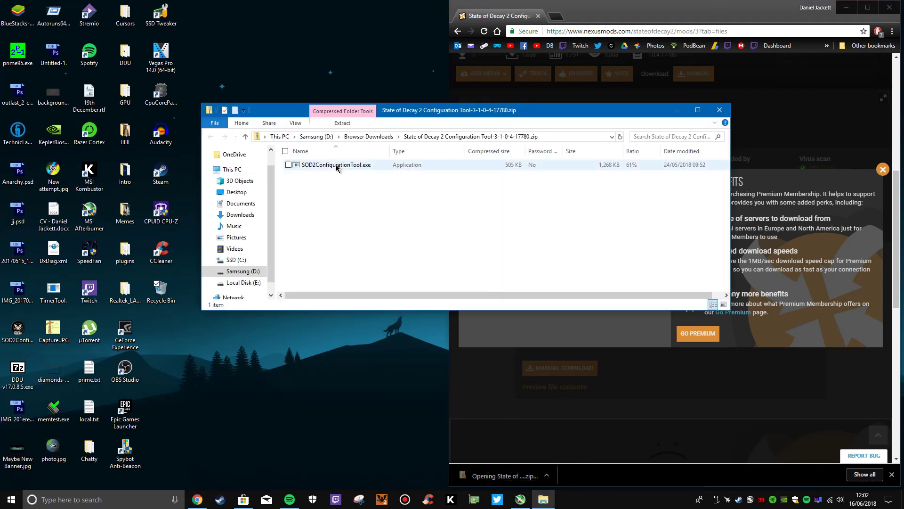
drag(333, 164, 256, 367)
click(174, 183)
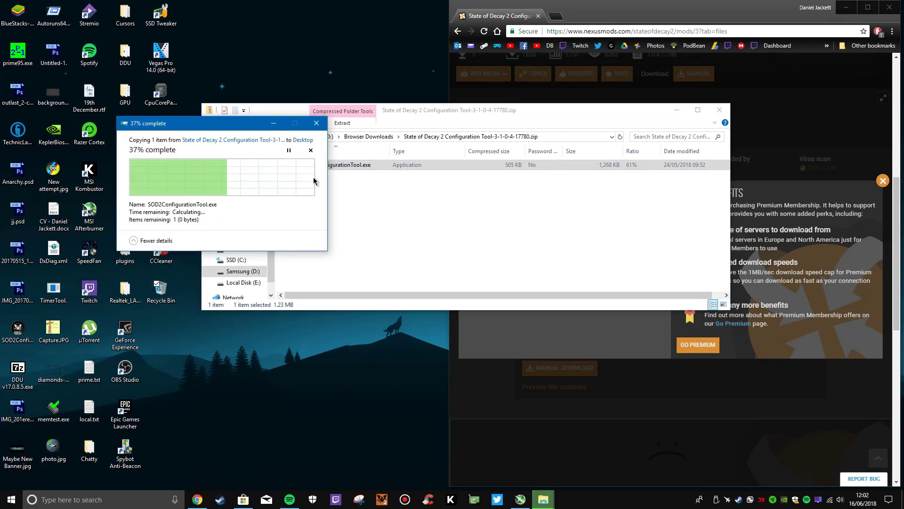
click(719, 109)
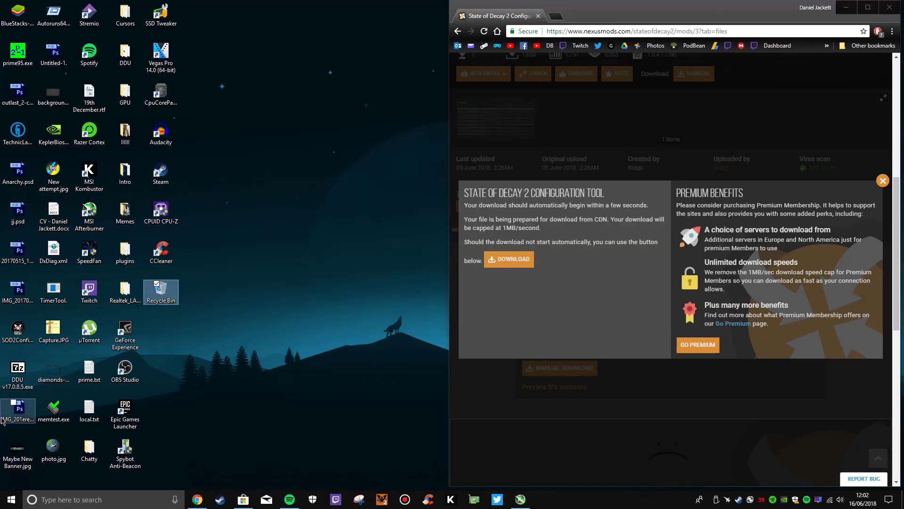
Step: Run SOD2ConfigurationTool.exe from the desktop as administrator, allowing it through SmartScreen and User Account Control
right_click(32, 340)
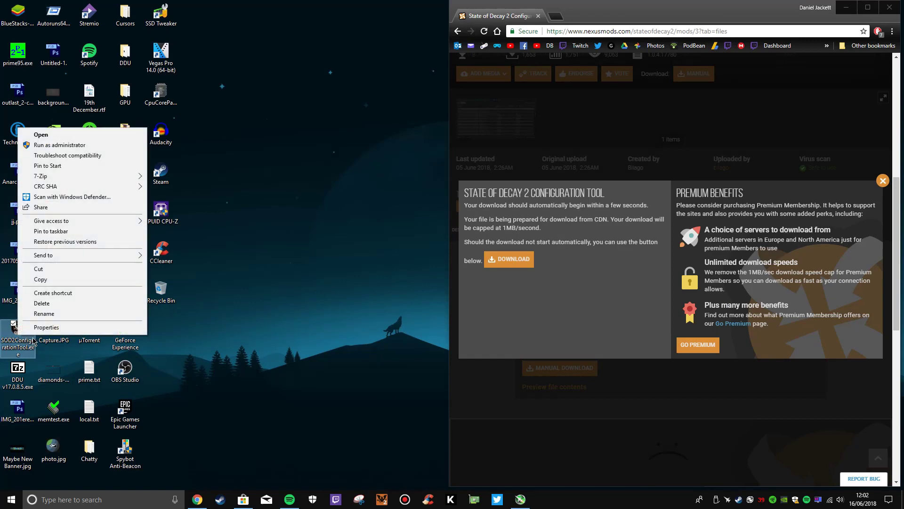
click(41, 145)
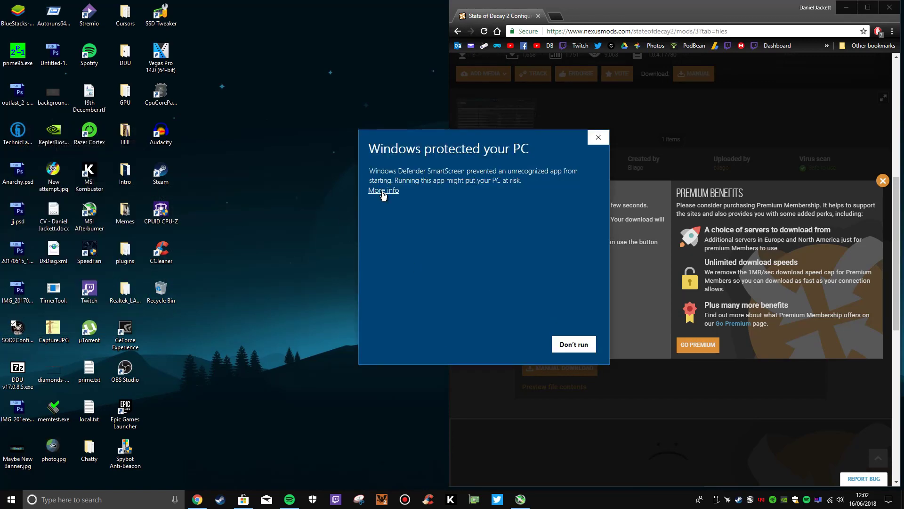
click(384, 191)
click(530, 341)
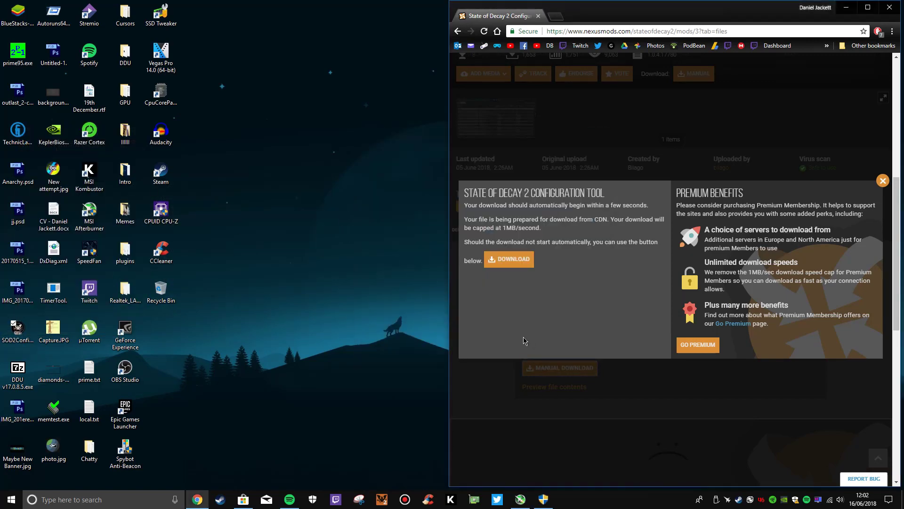
click(539, 464)
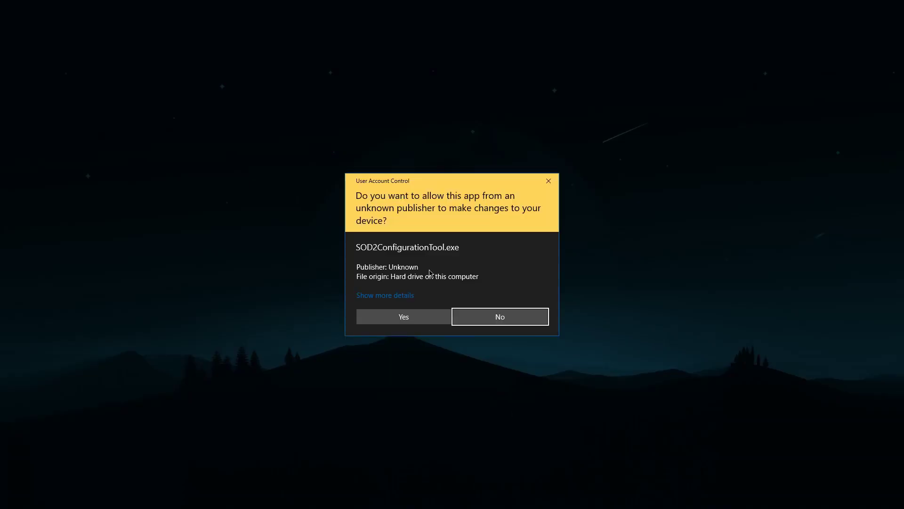
click(405, 317)
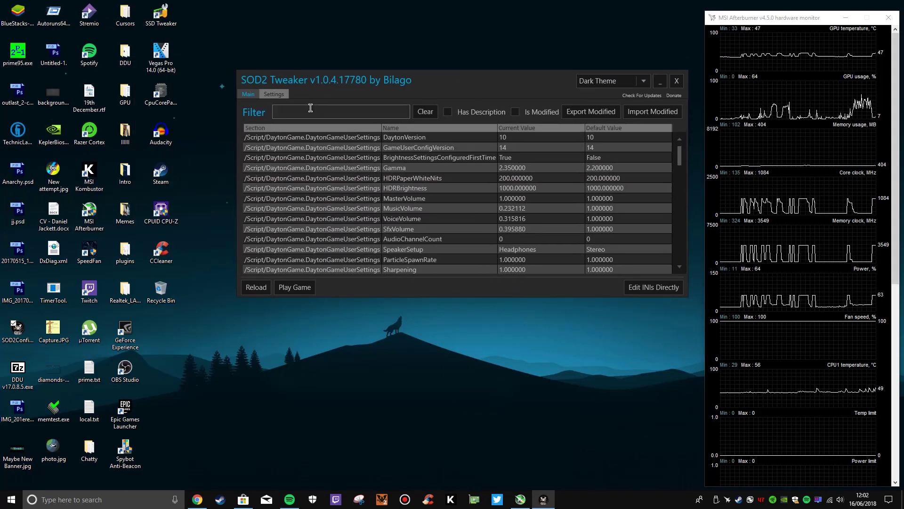
Step: Filter the settings by "mouse" and check the current values of bEnableMouseSmoothing and bDisableMouseAcceleration
click(369, 113)
text(mo)
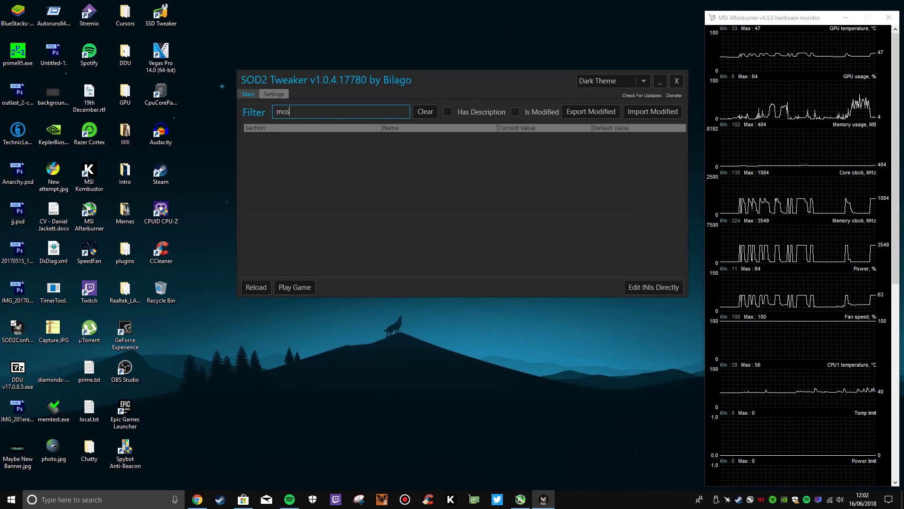
text(use)
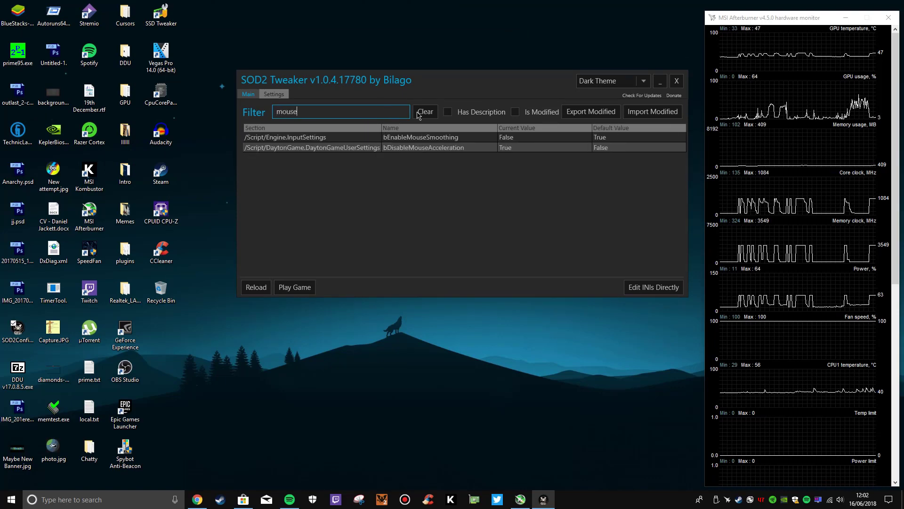
click(516, 142)
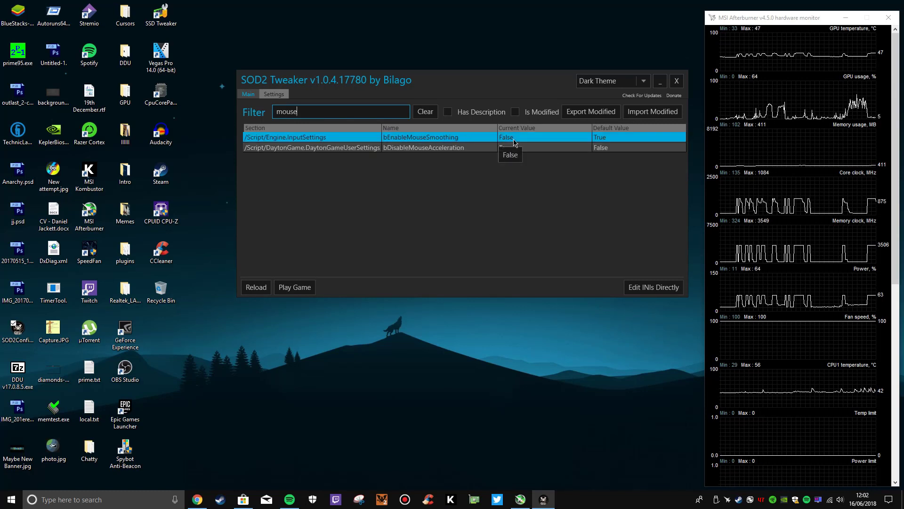
click(415, 149)
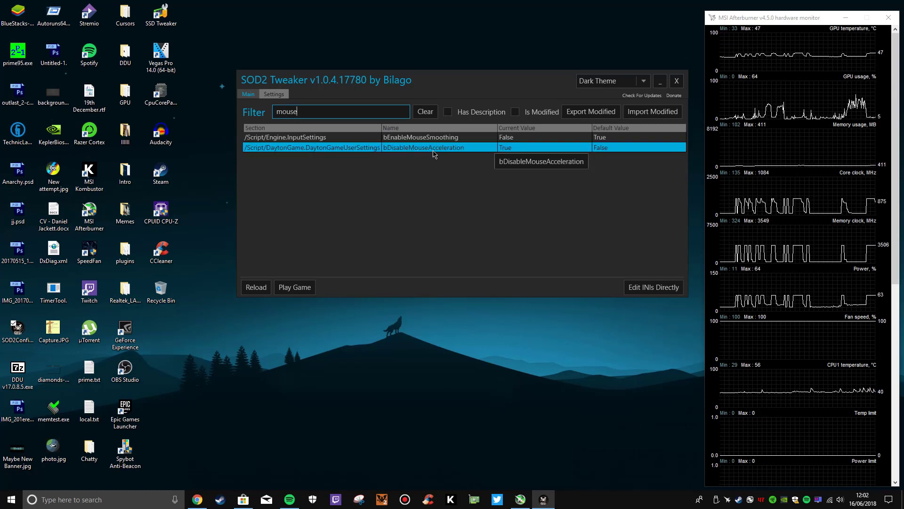
click(513, 153)
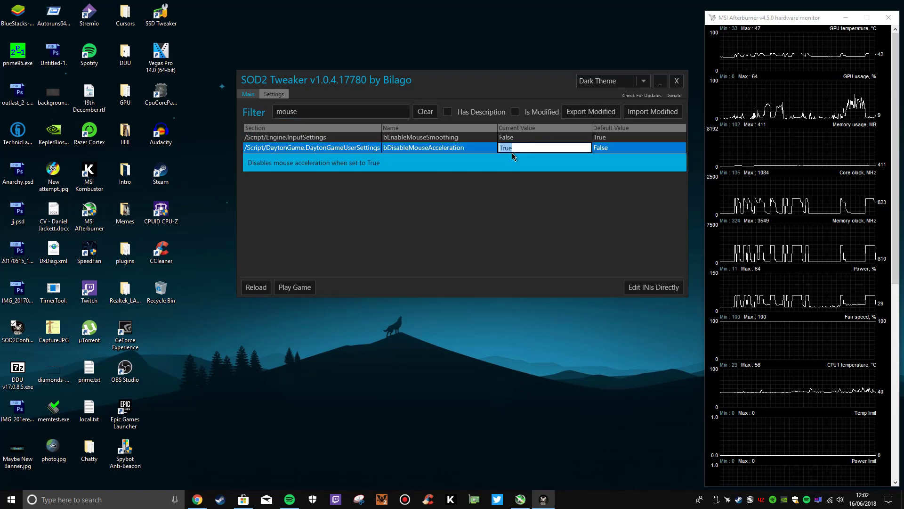
Step: Filter the settings by "motio" instead and inspect the descriptions of sg.MotionBlurQuality and r.DefaultFeature.MotionBlur
double_click(339, 113)
key(BackSpace)
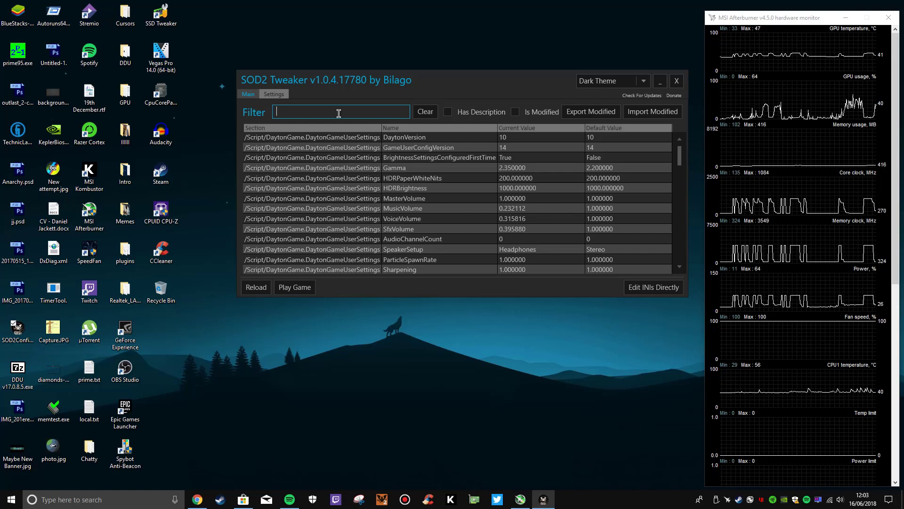
text(motio)
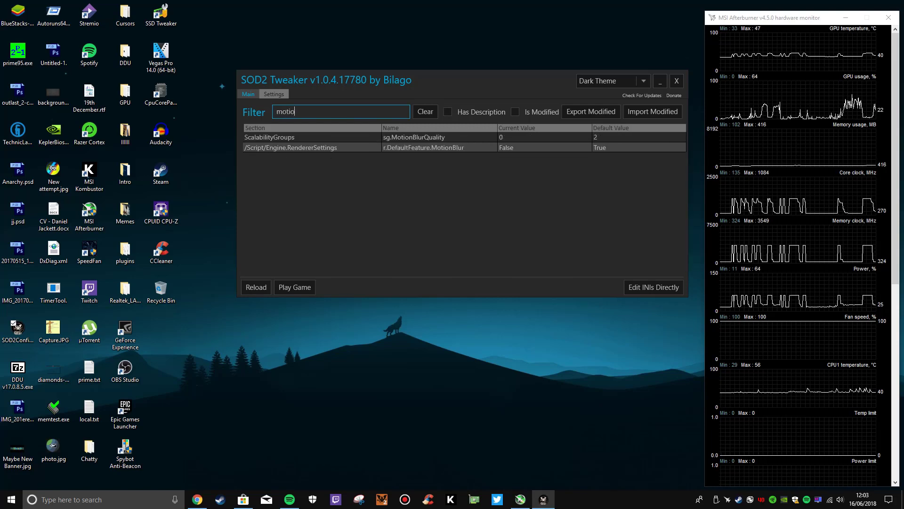
click(417, 137)
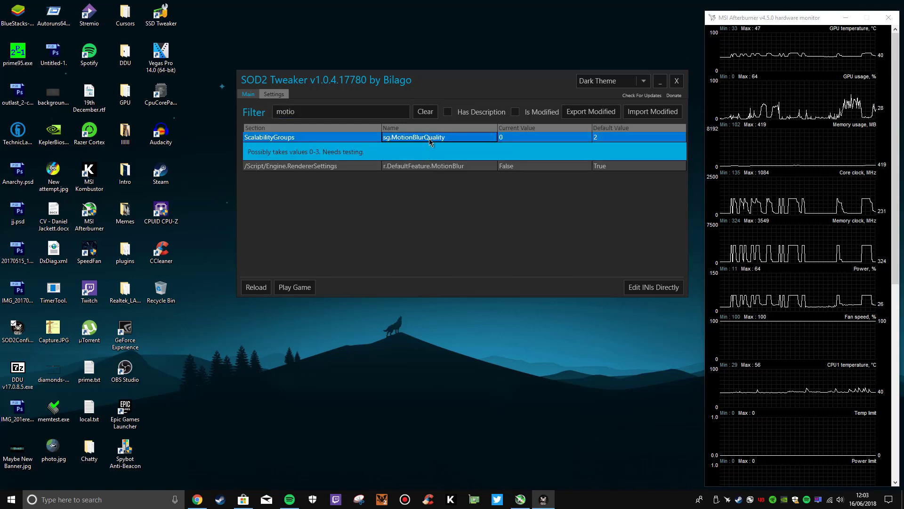
click(441, 161)
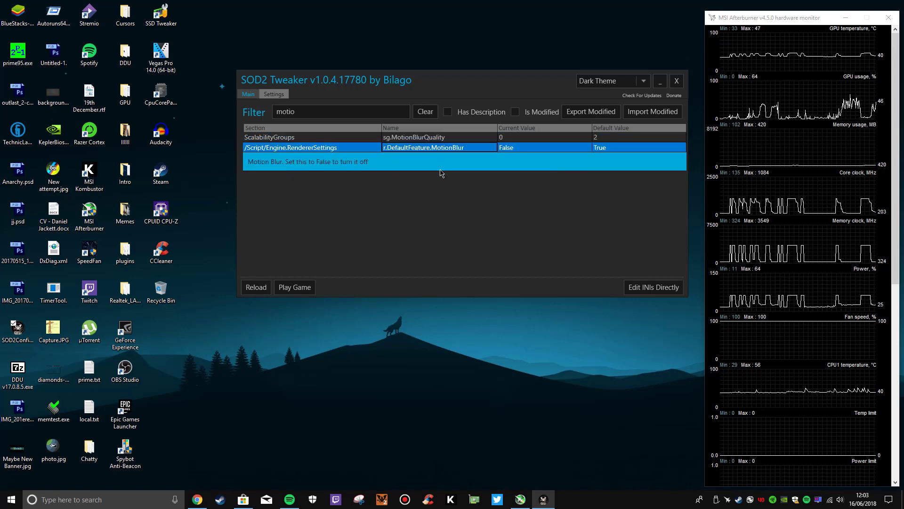
Step: Clear the filter, review the ScalabilityGroups quality values and inspect the description of r.DefaultFeature.DepthOfField
double_click(319, 112)
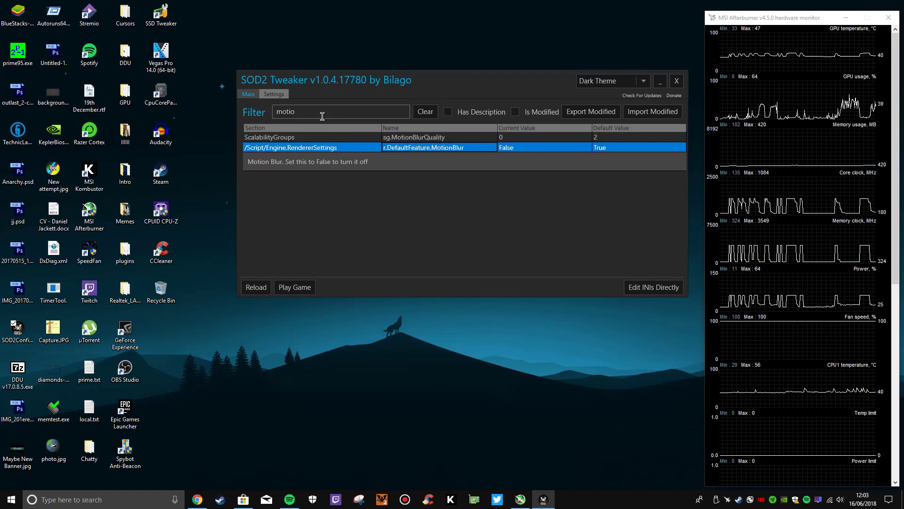
key(BackSpace)
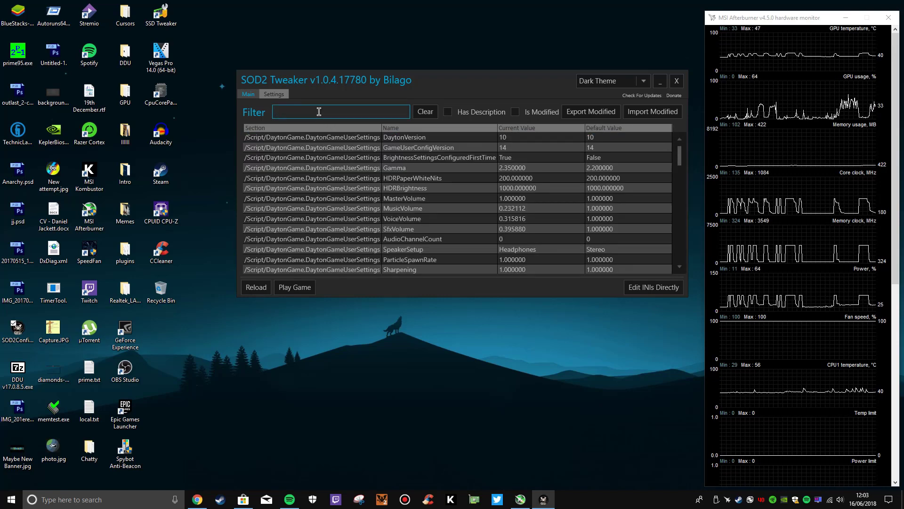
scroll(398, 197, down, 10)
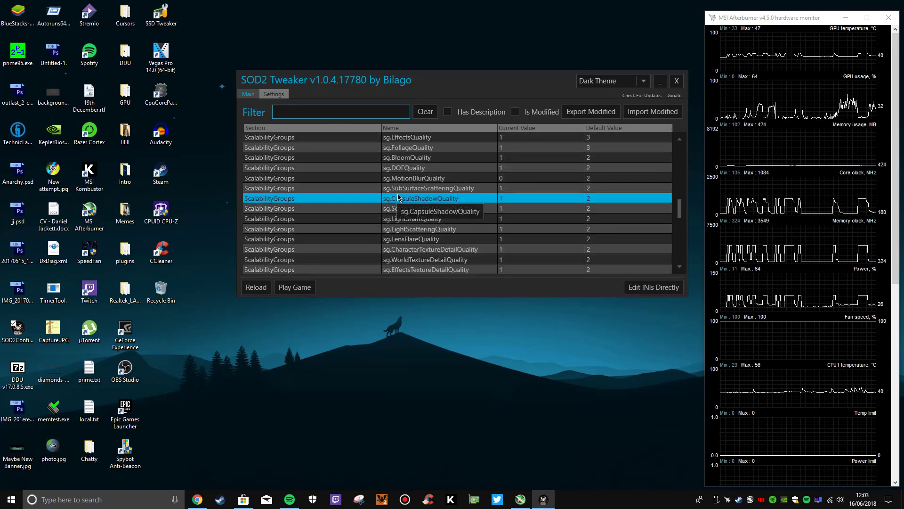
scroll(496, 225, up, 3)
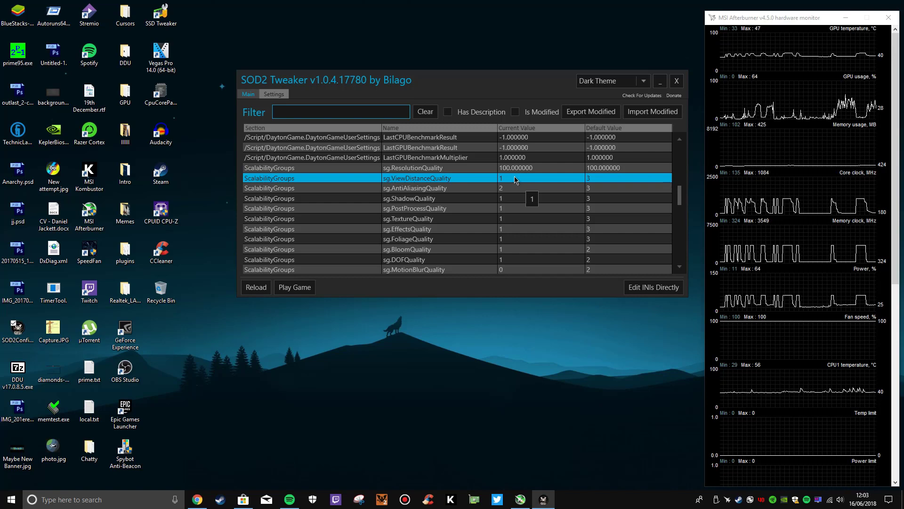
scroll(513, 188, down, 2)
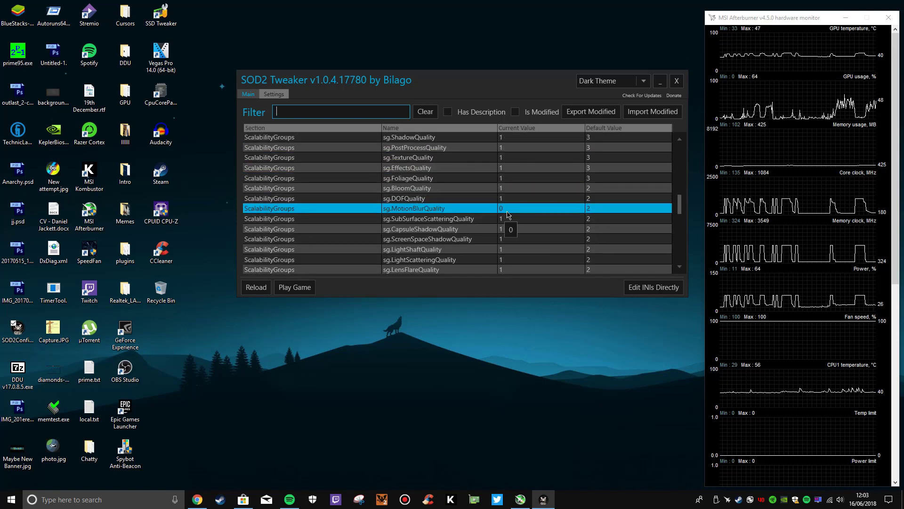
scroll(500, 212, up, 1)
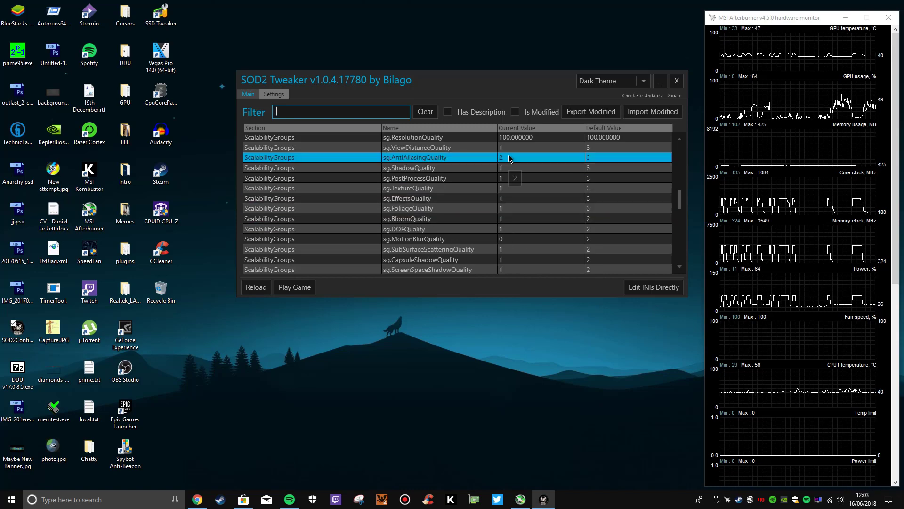
scroll(509, 172, down, 4)
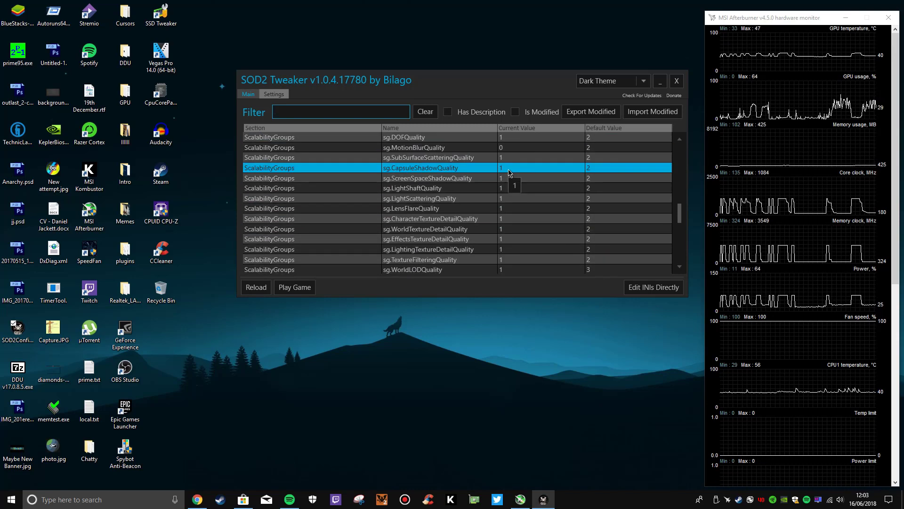
scroll(508, 168, down, 3)
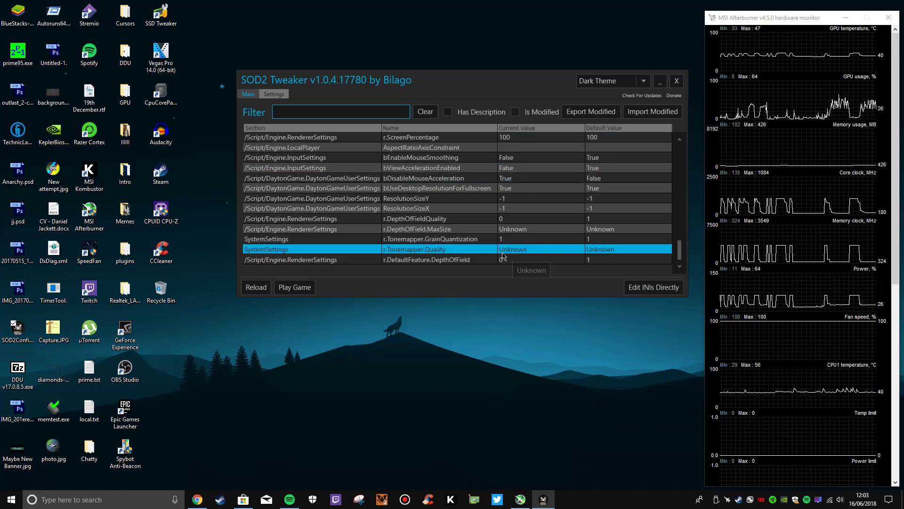
click(456, 252)
click(429, 268)
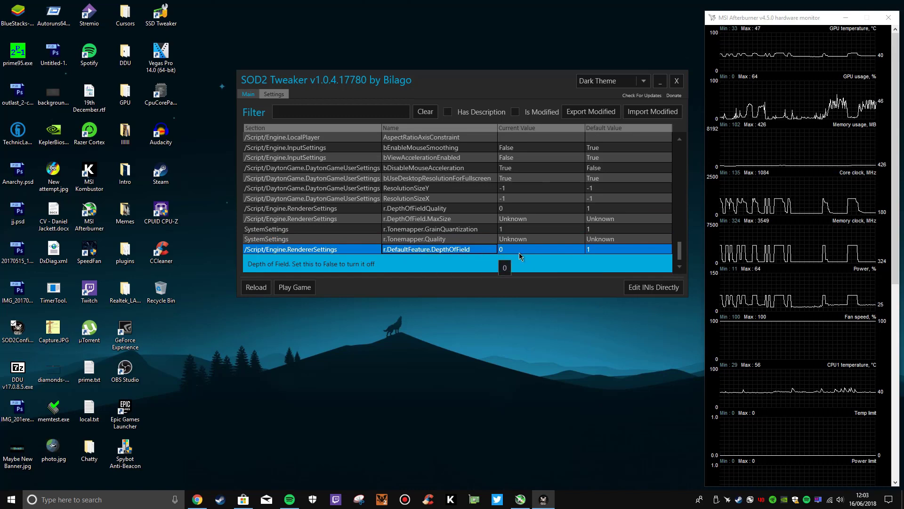
Step: Compare the r.DefaultFeature.LensFlare entry and set the current value of r.DefaultFeature.DepthOfField to False
scroll(480, 253, up, 3)
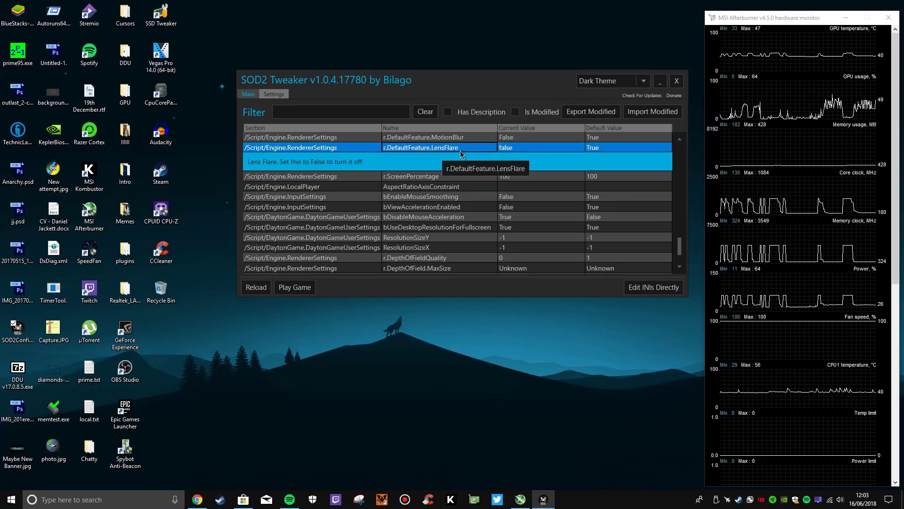
scroll(434, 265, down, 1)
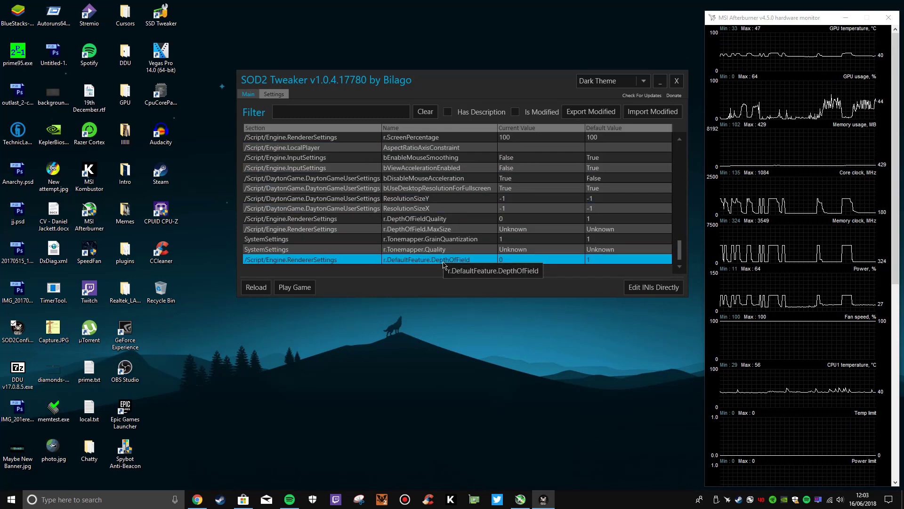
click(435, 261)
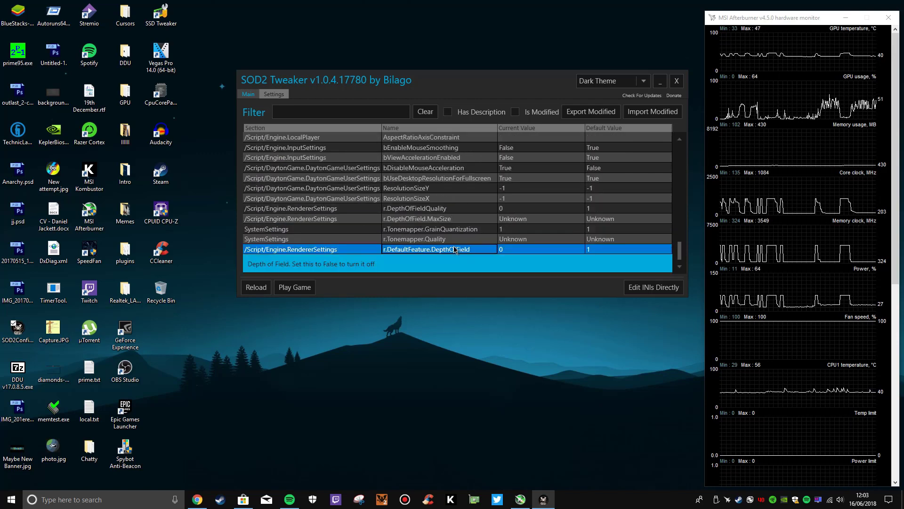
click(510, 251)
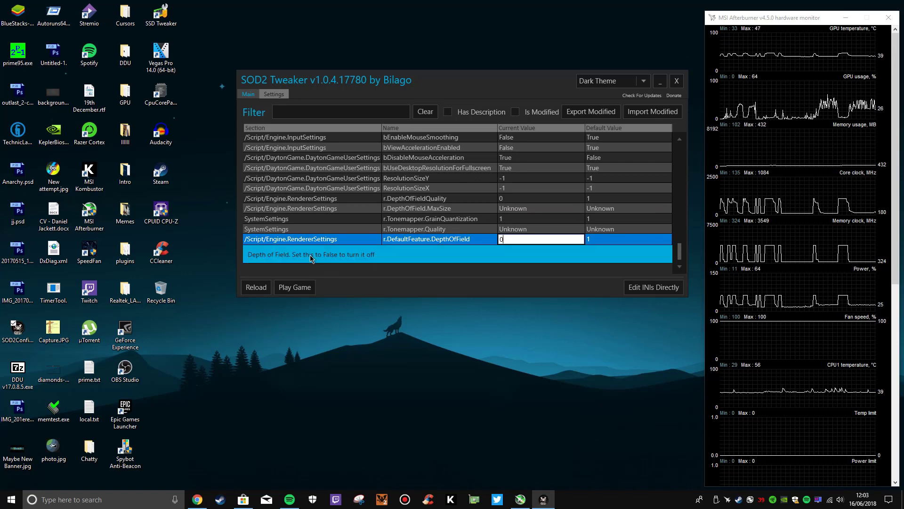
click(420, 254)
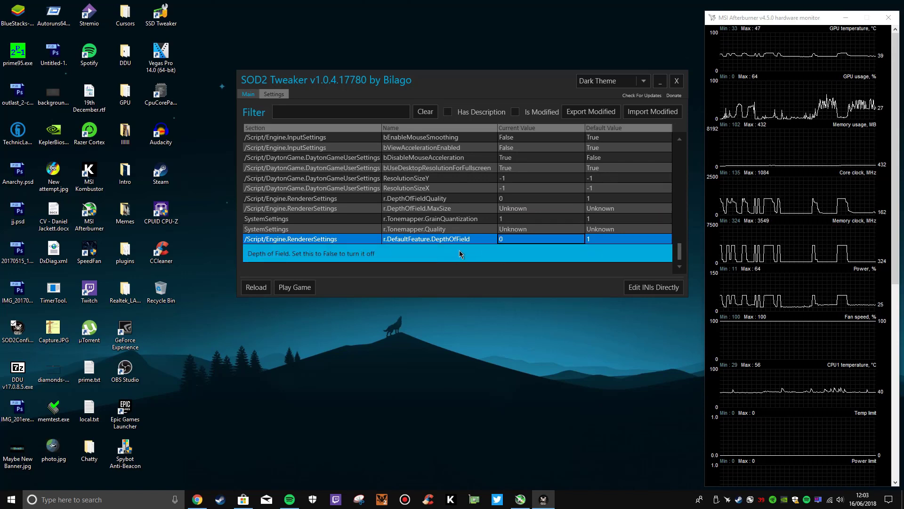
click(520, 241)
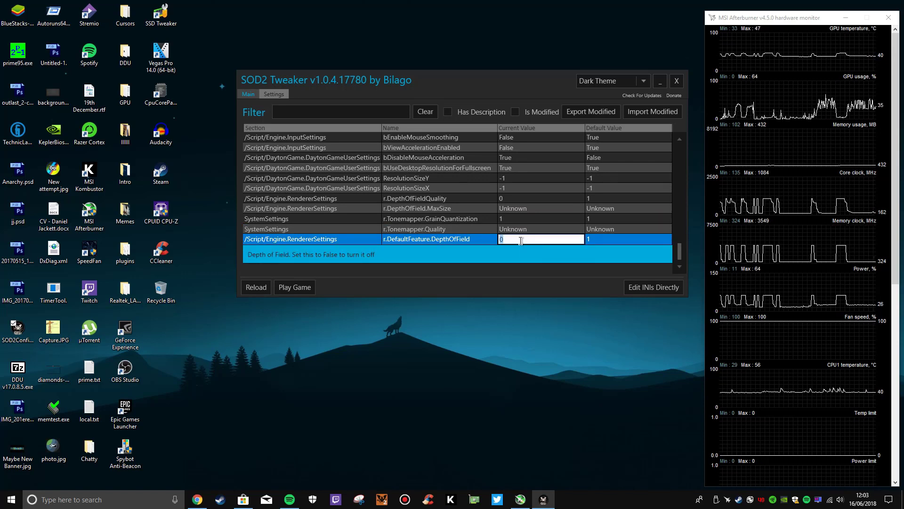
text(False)
key(Return)
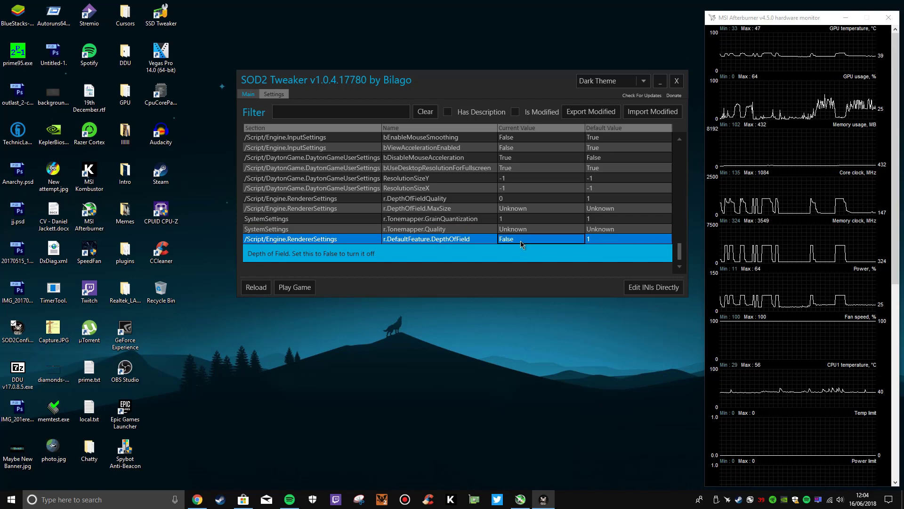
Step: Filter the settings by "scal" to list the ScalabilityGroups entries
scroll(474, 217, up, 8)
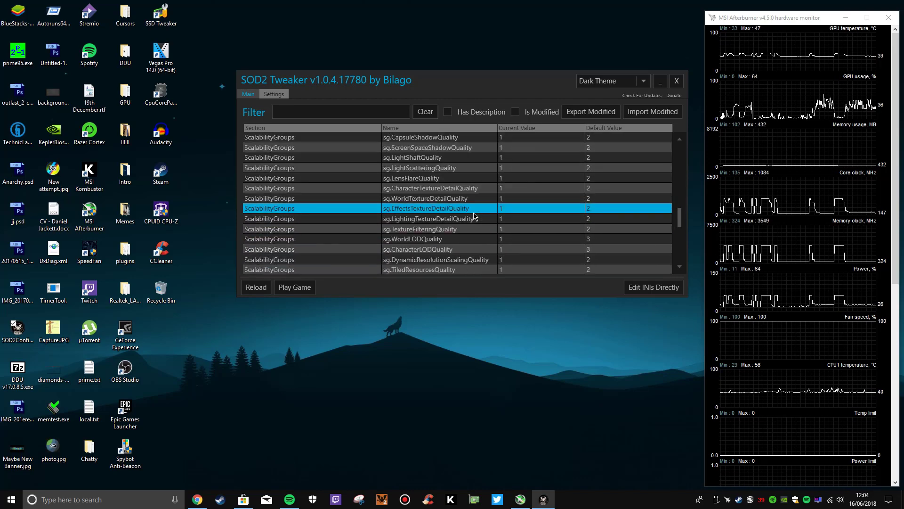
scroll(474, 215, up, 6)
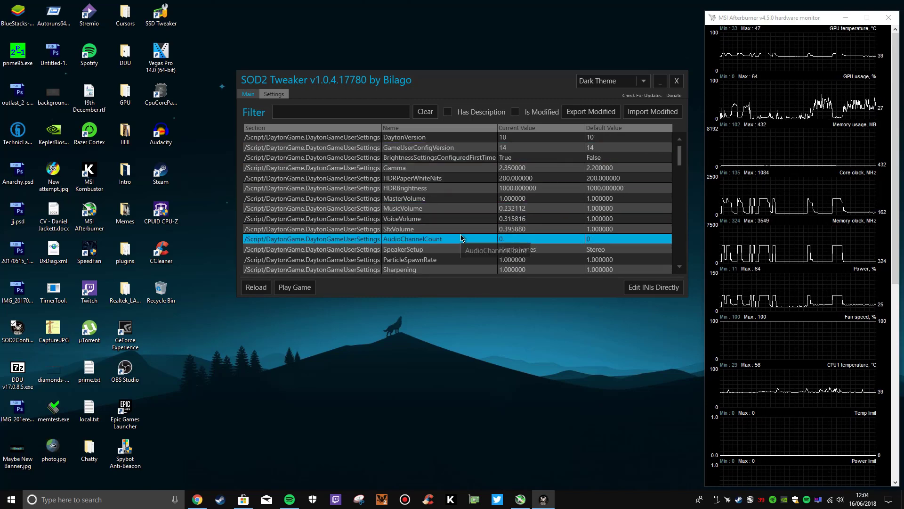
click(332, 114)
text(scal)
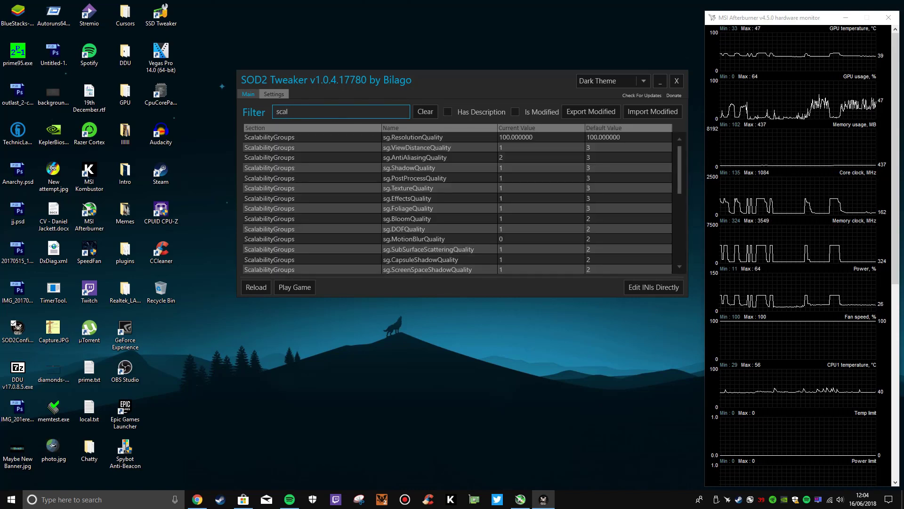
Step: Set the current value of sg.ResolutionQuality to 50.000000
click(441, 137)
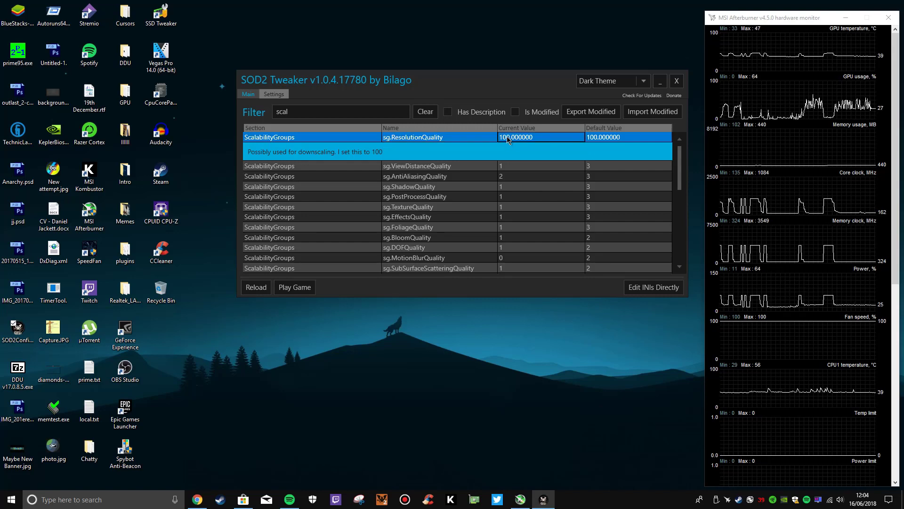
click(508, 137)
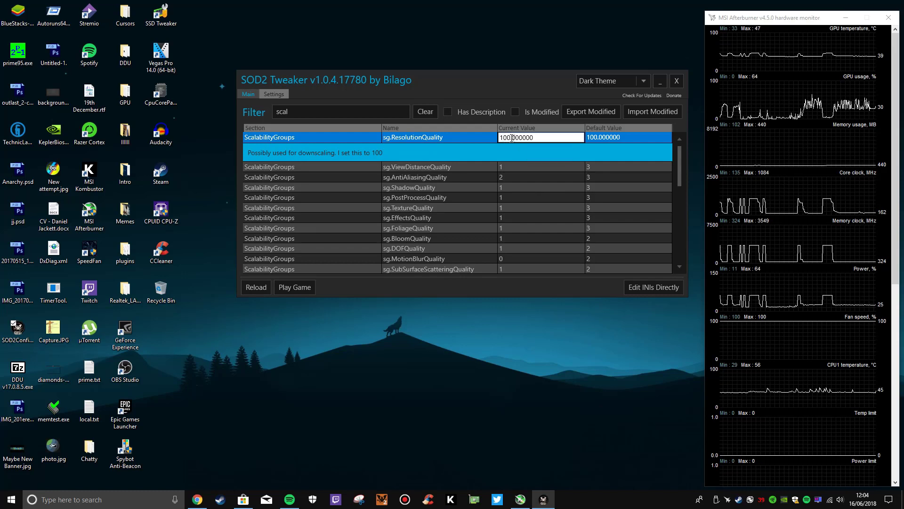
drag(512, 138, 486, 141)
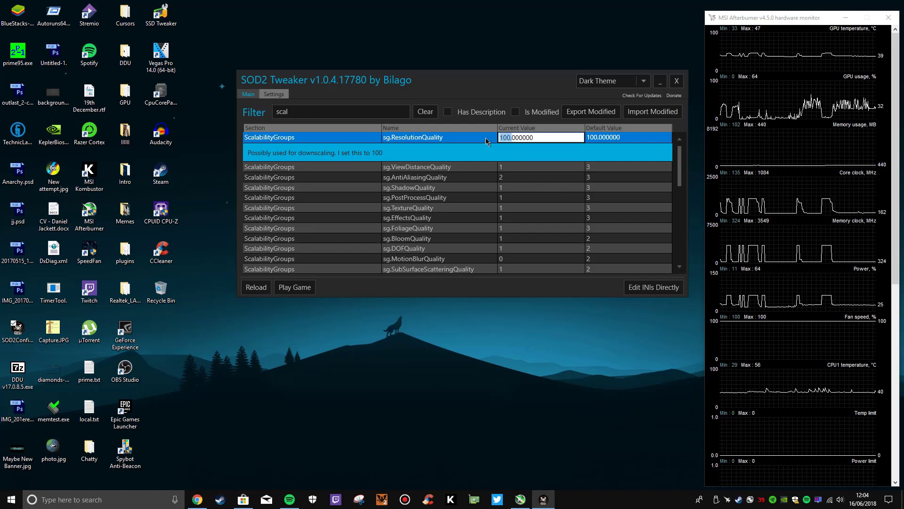
text(50)
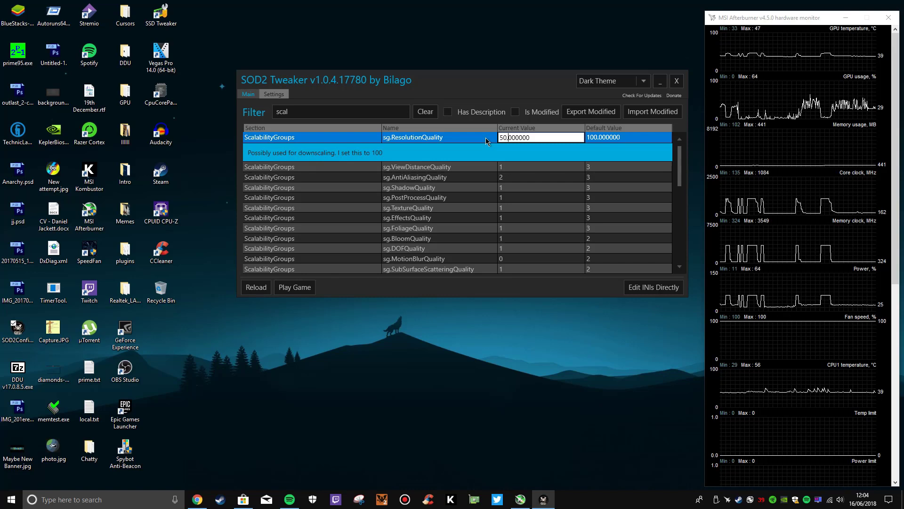
click(477, 138)
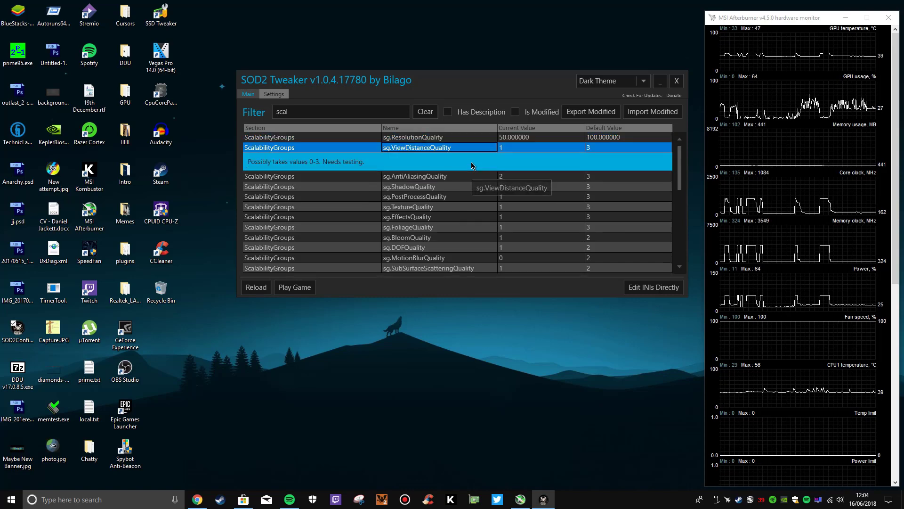
Step: Clear the filter and review the scalability settings and the mouse, resolution and depth of field entries at the end of the list
click(425, 112)
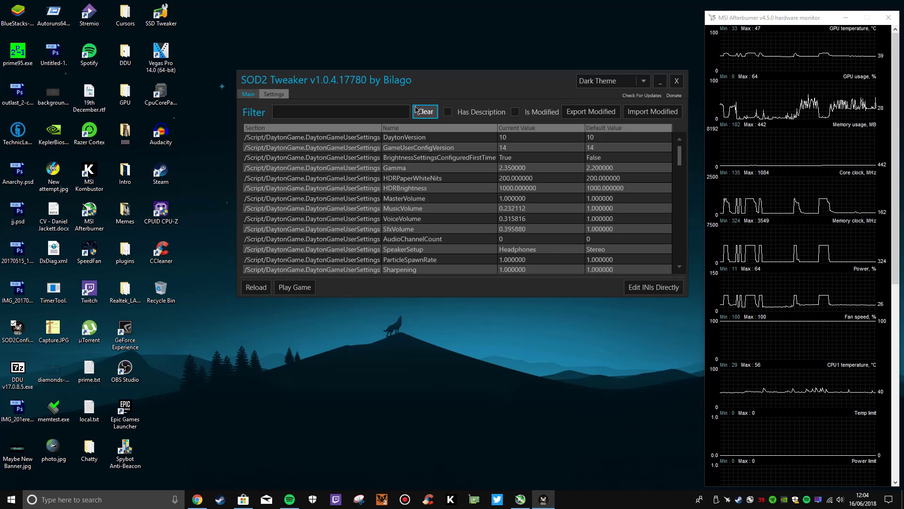
click(375, 220)
scroll(375, 220, down, 10)
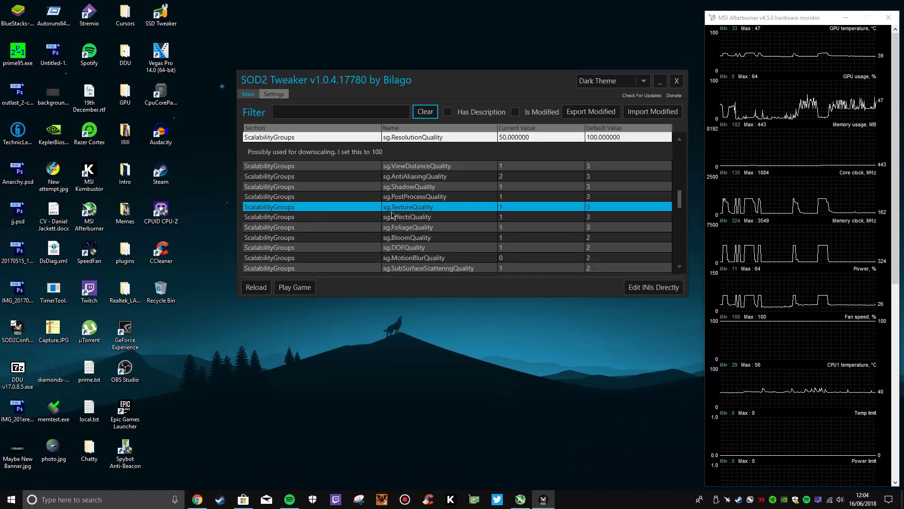
click(451, 209)
scroll(450, 209, down, 5)
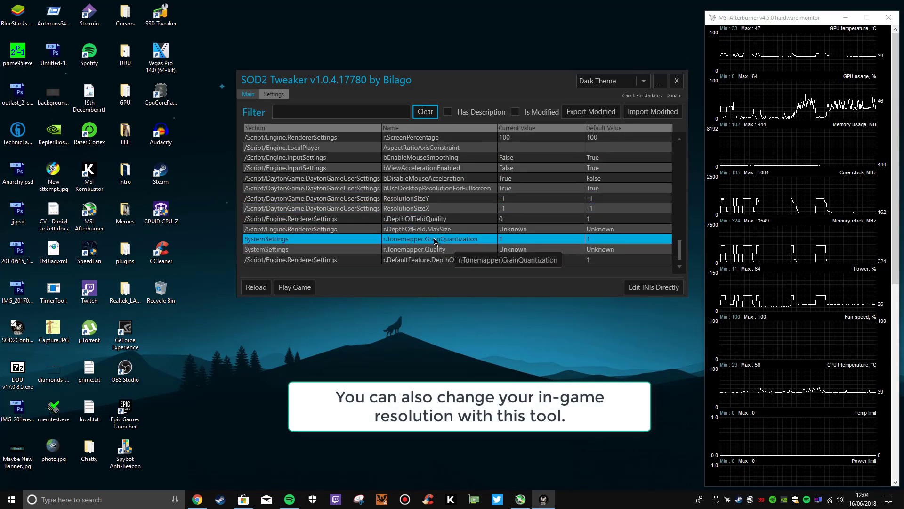
click(449, 221)
click(438, 158)
click(448, 168)
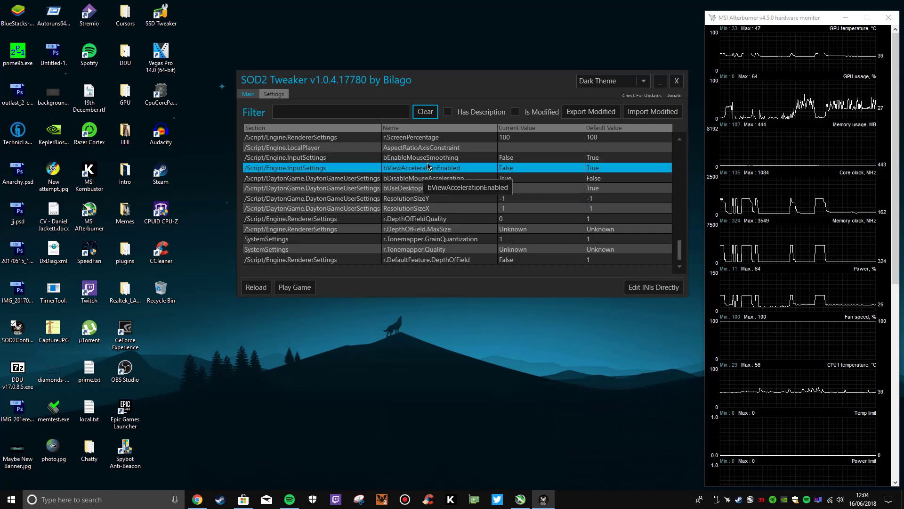
click(459, 178)
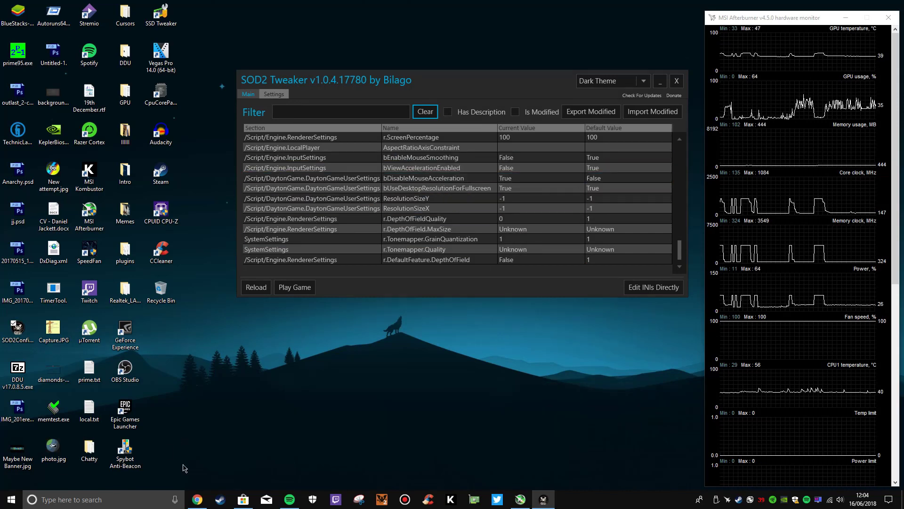
Step: Switch to Chrome to review the tool's Nexus Mods page header and main files, and return to the ScalabilityGroups settings in SOD2 Tweaker
click(197, 499)
click(565, 104)
scroll(568, 150, up, 5)
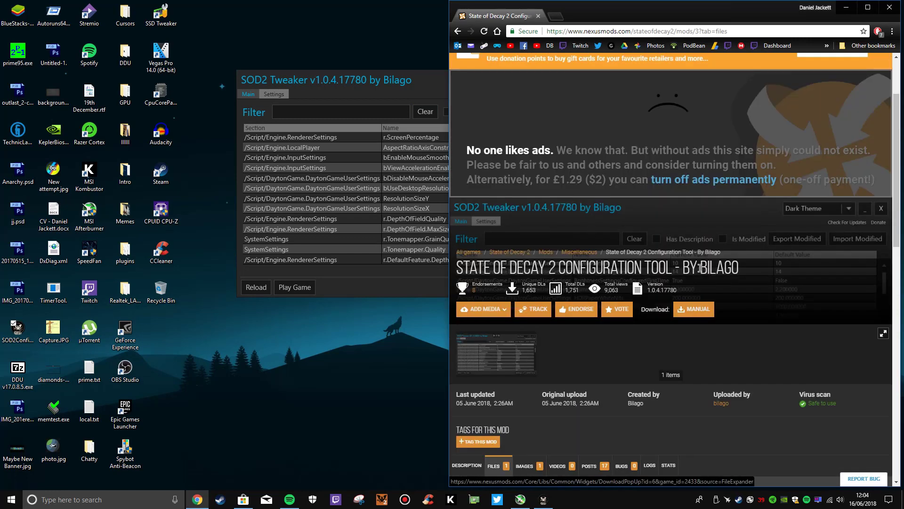
scroll(728, 271, down, 6)
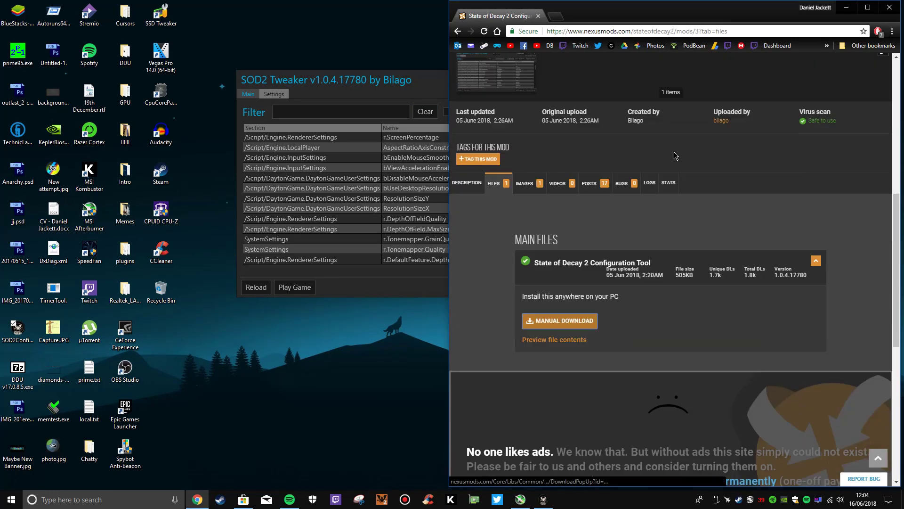
click(847, 7)
scroll(347, 202, up, 10)
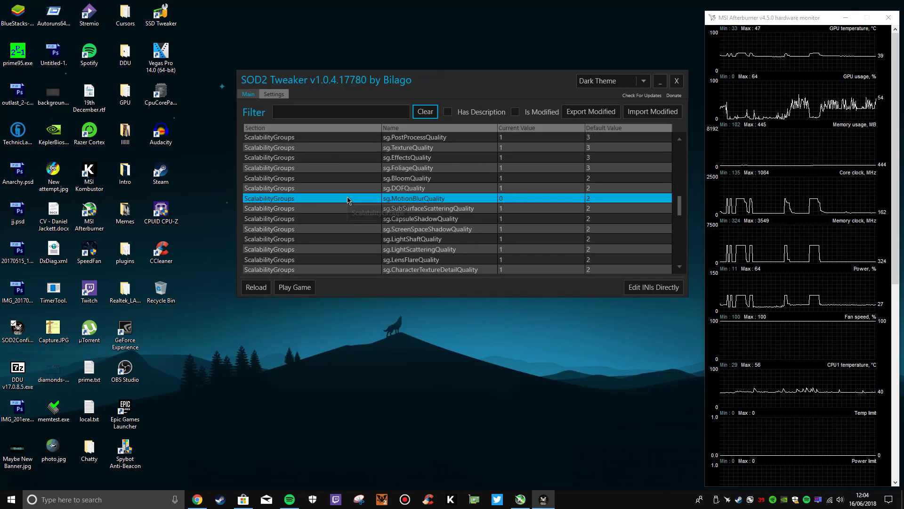